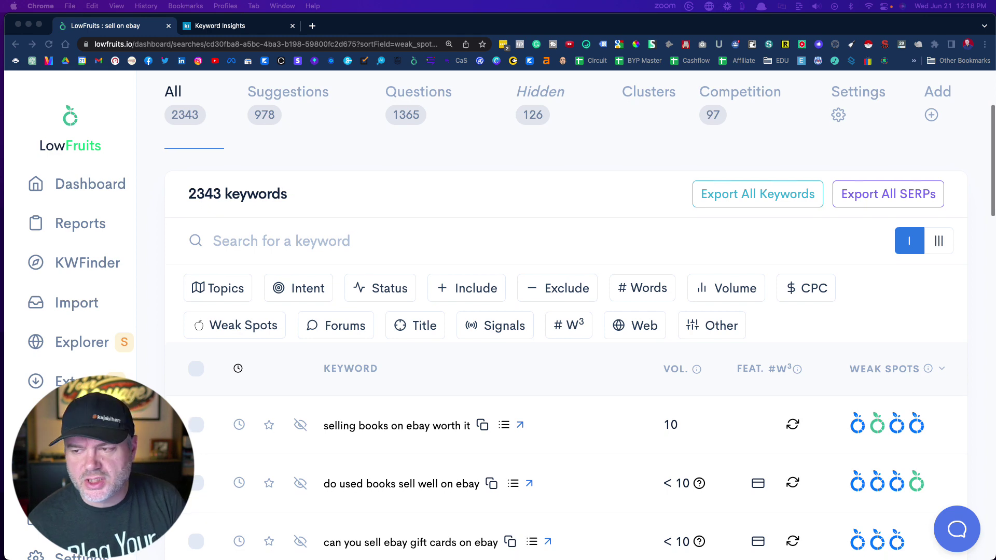
Generate keyword clusters for the "sell on ebay" search.
drag(154, 194, 312, 195)
click(343, 194)
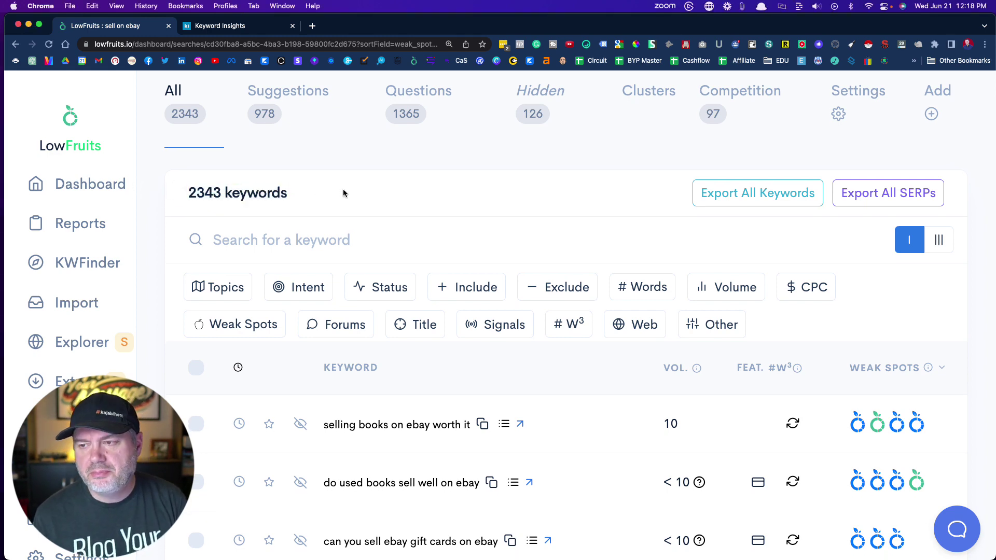
scroll(344, 193, up, 4)
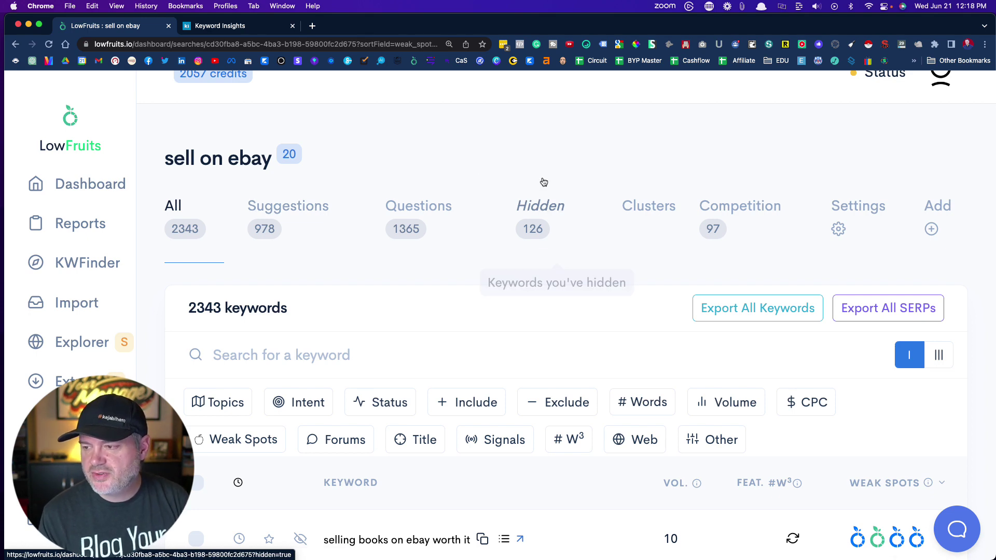
click(636, 205)
scroll(571, 203, down, 1)
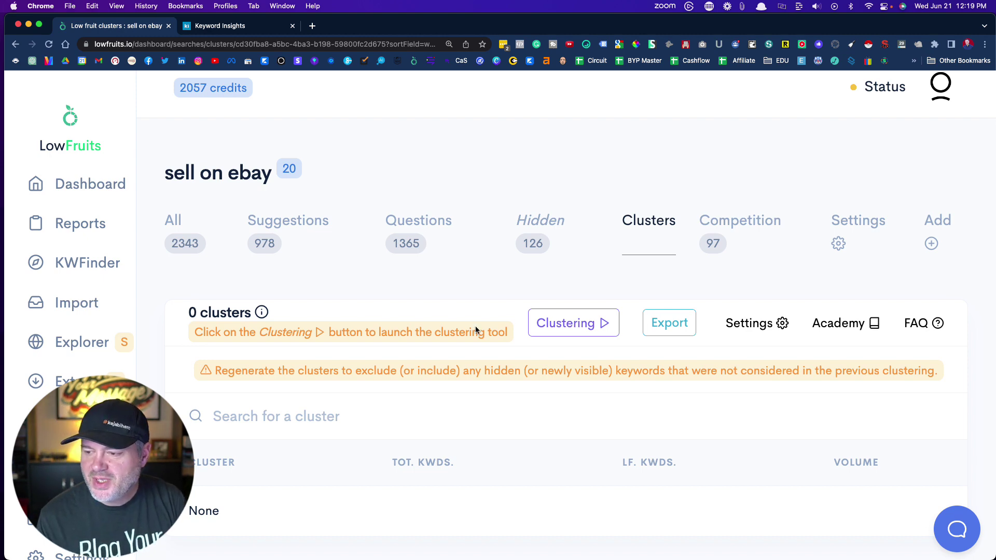
click(570, 326)
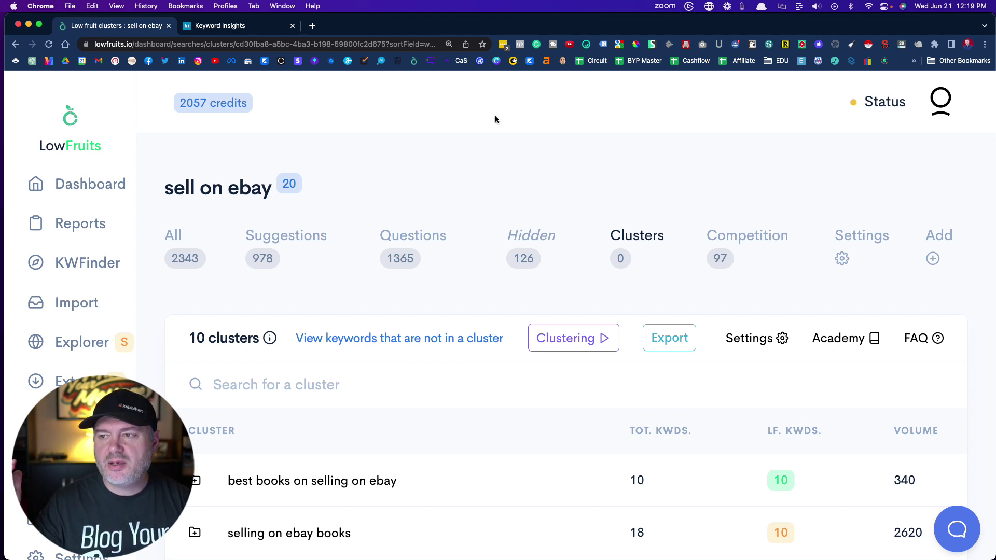
Switch to Keyword Insights and check SERP similarity between "how to start a book blog" and "how to create a book blog" for United States, English.
click(225, 27)
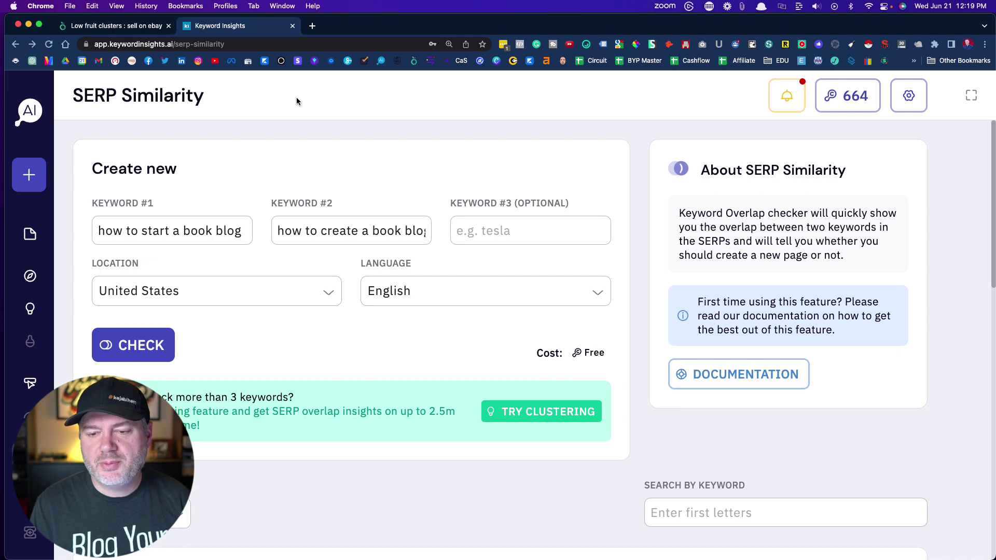
drag(100, 231, 247, 237)
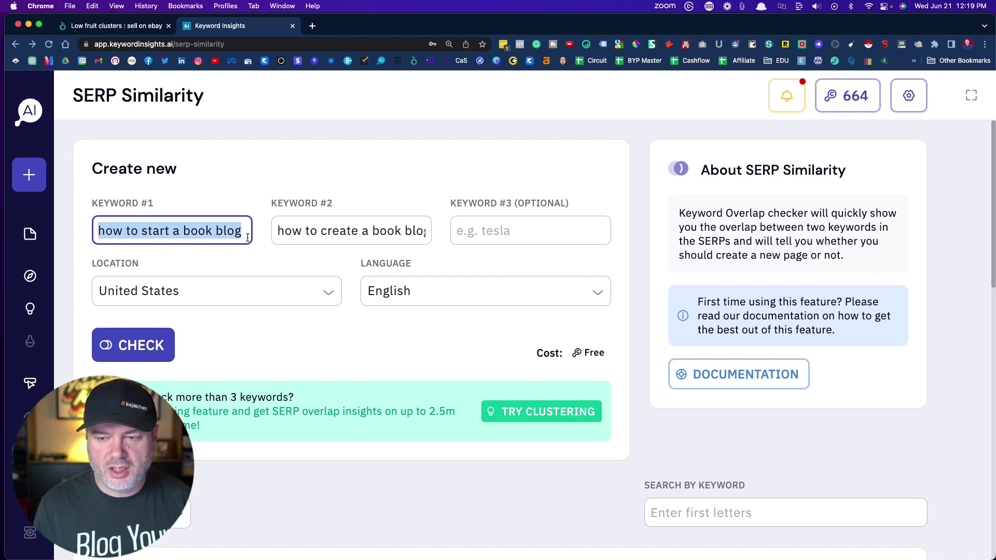
click(275, 231)
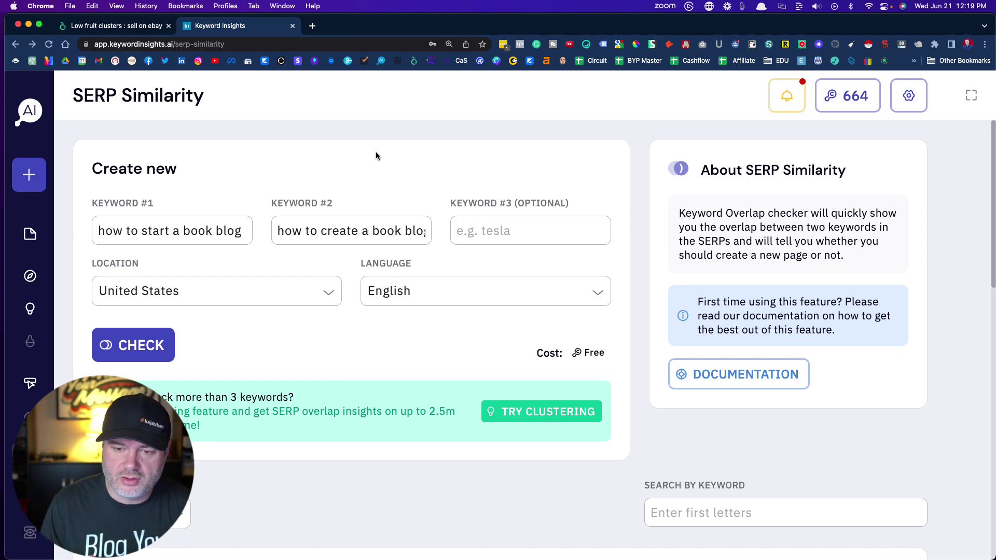
click(129, 345)
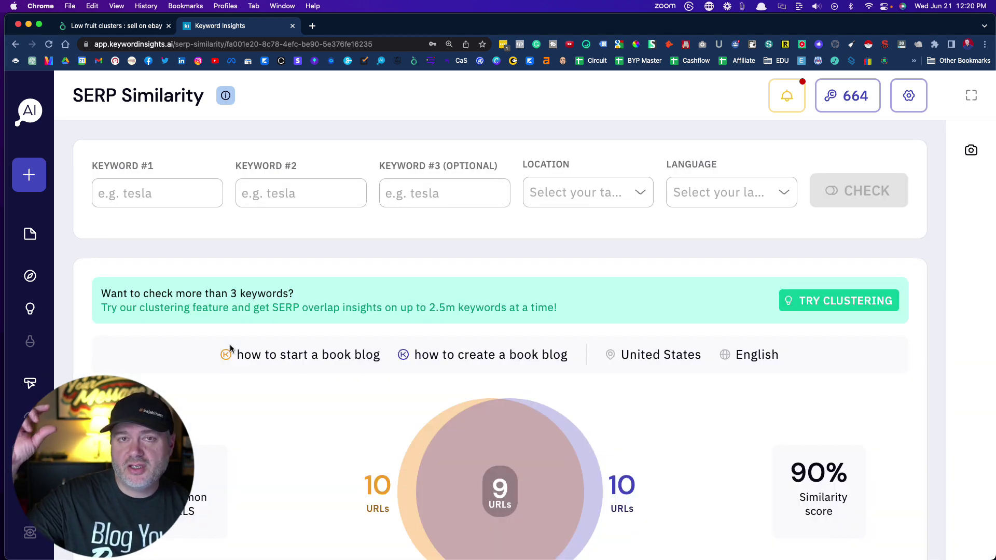
Examine the SERP overlap diagram, similarity score and matching ranking URLs for the two book blog keywords.
scroll(230, 345, down, 3)
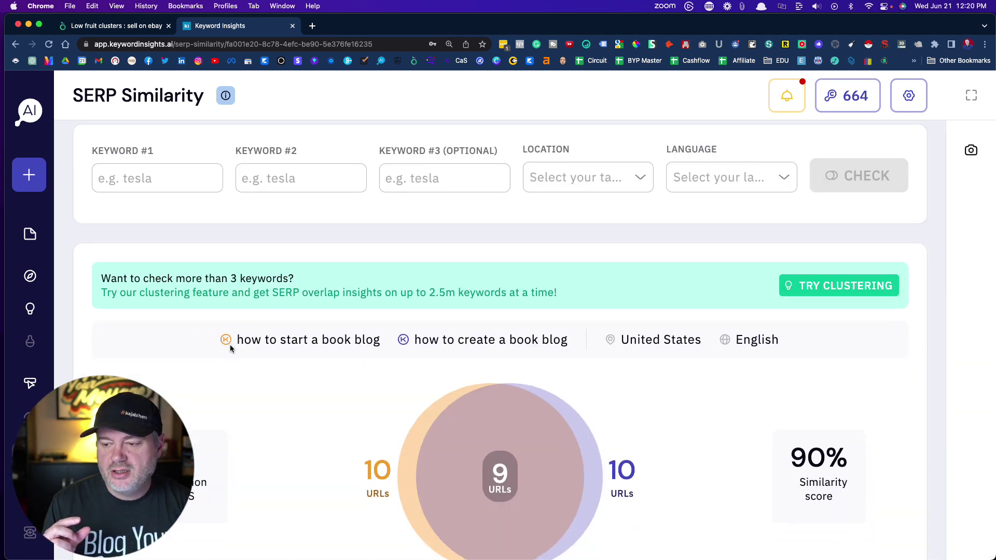
scroll(230, 348, down, 1)
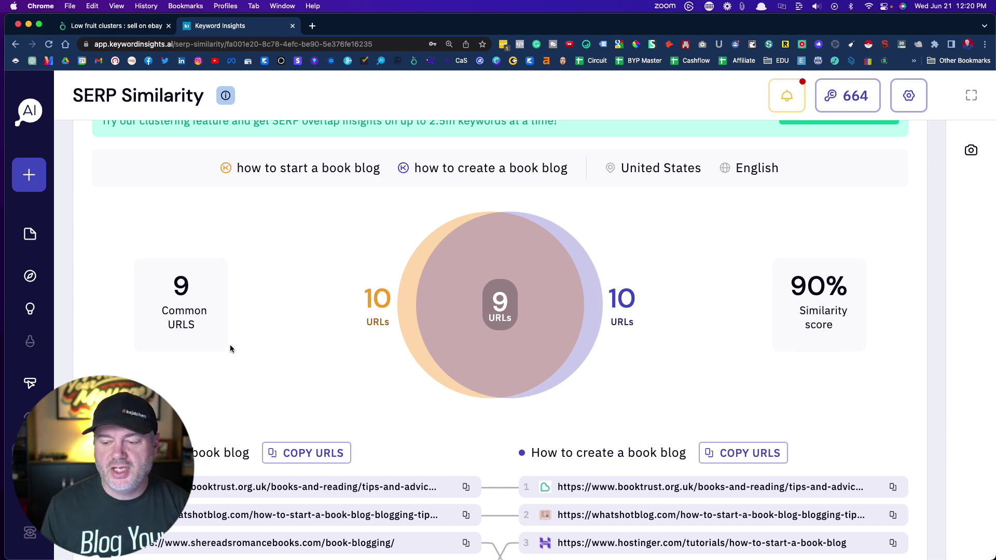
scroll(230, 349, down, 5)
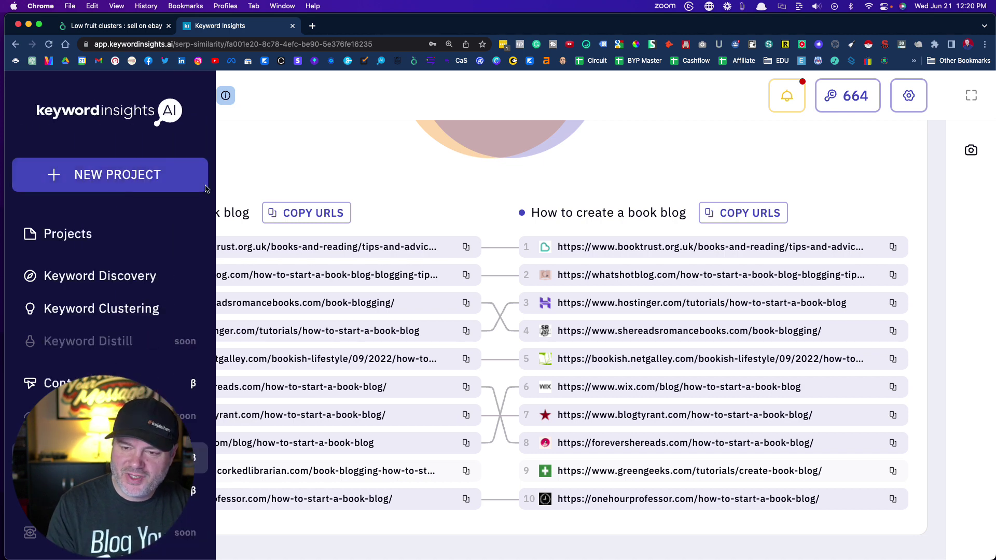
scroll(321, 163, up, 5)
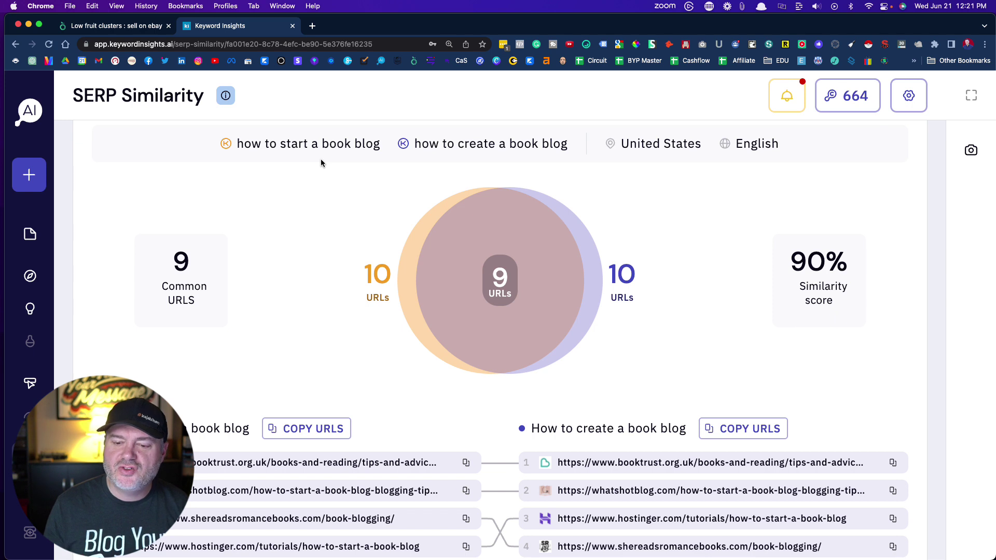
scroll(320, 162, down, 3)
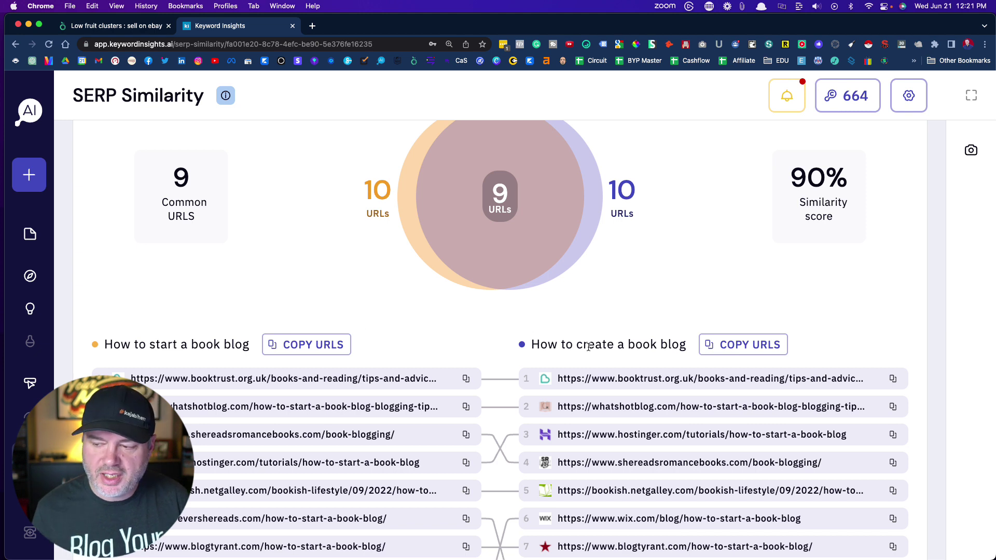
drag(532, 345, 686, 344)
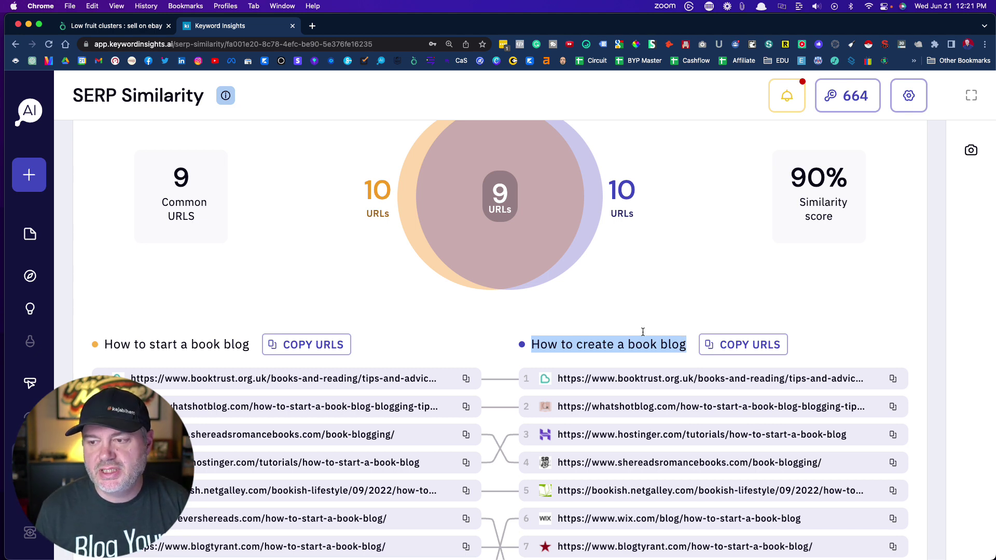
click(402, 317)
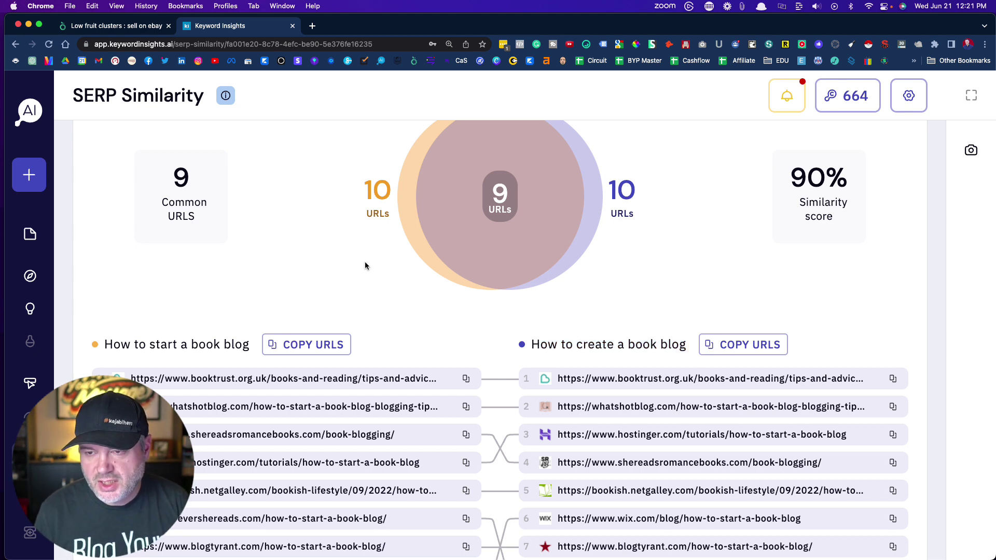
Switch back to LowFruits and review the generated clusters' total keywords, low-fruit keywords and volume.
click(117, 31)
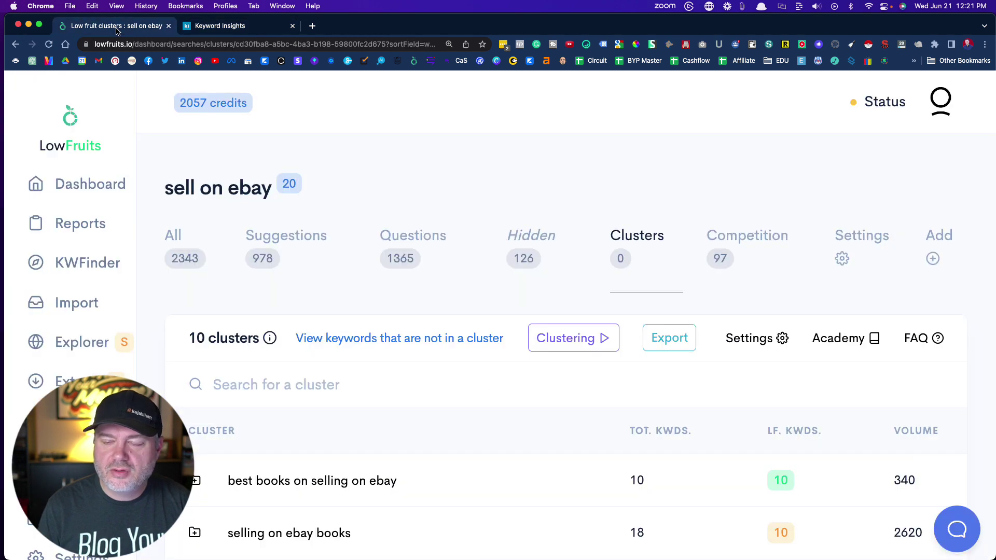
scroll(455, 161, down, 3)
scroll(454, 159, down, 5)
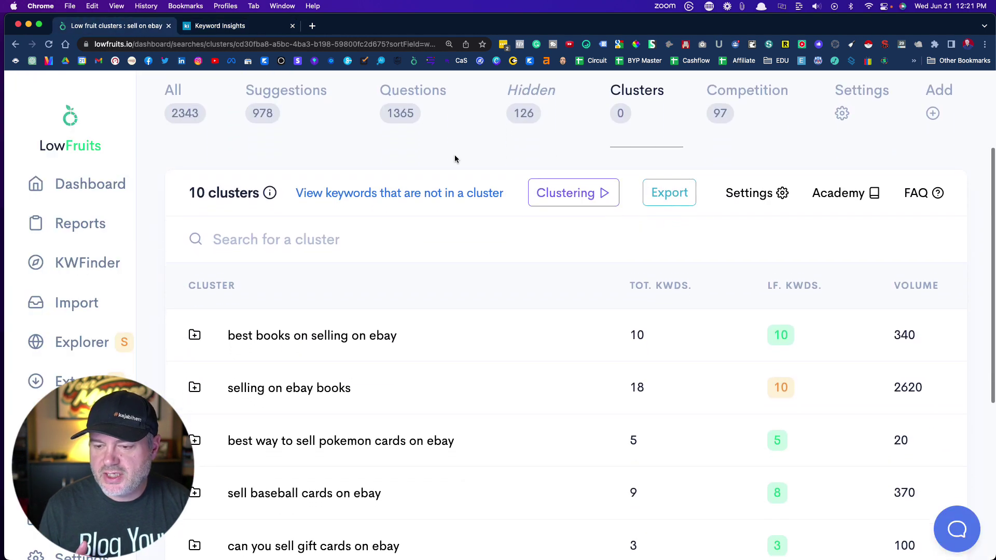
scroll(455, 155, down, 1)
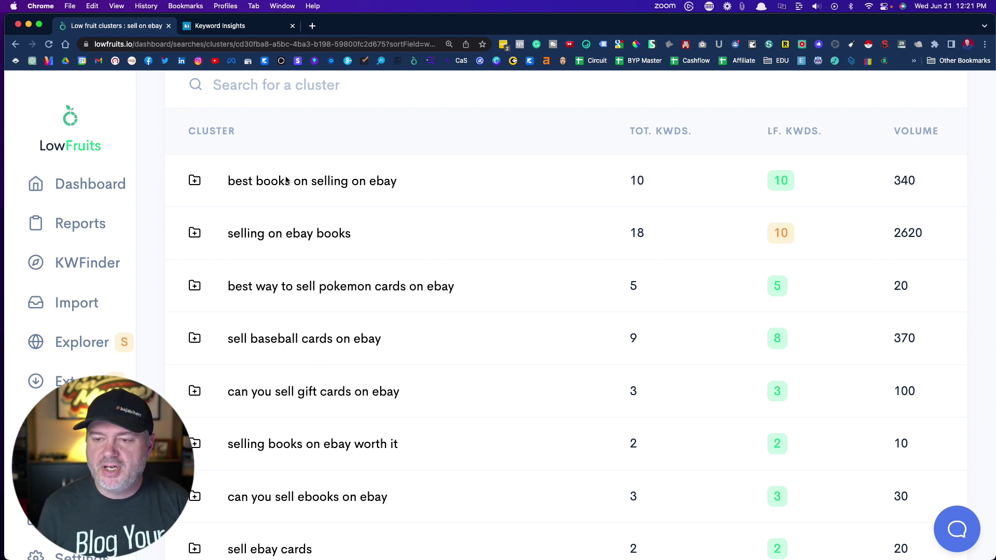
mouse_move(774, 190)
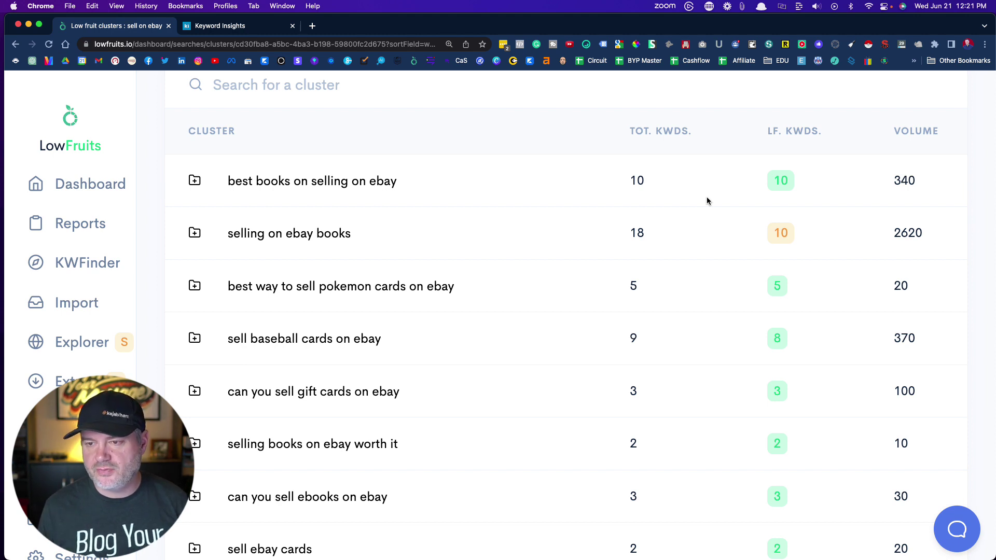
mouse_move(774, 234)
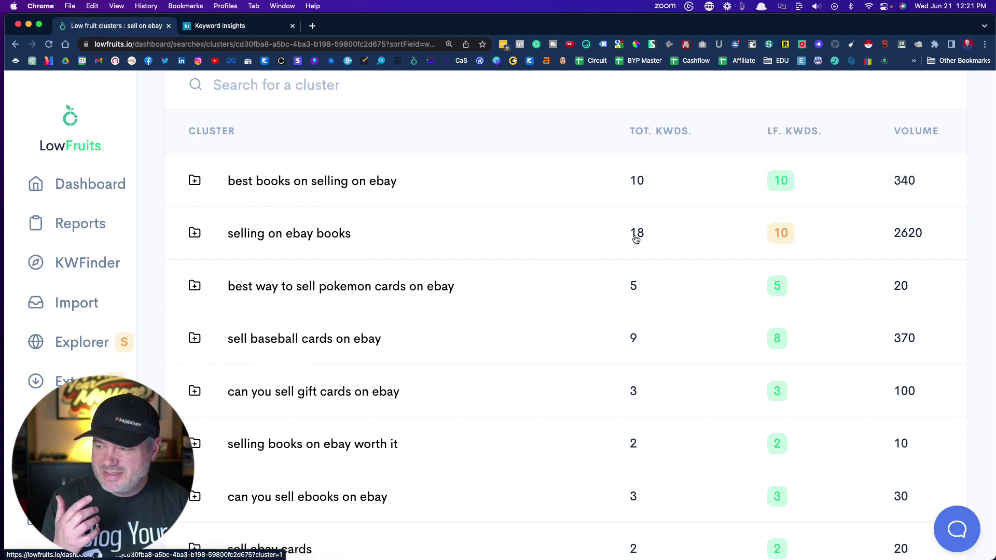
mouse_move(788, 241)
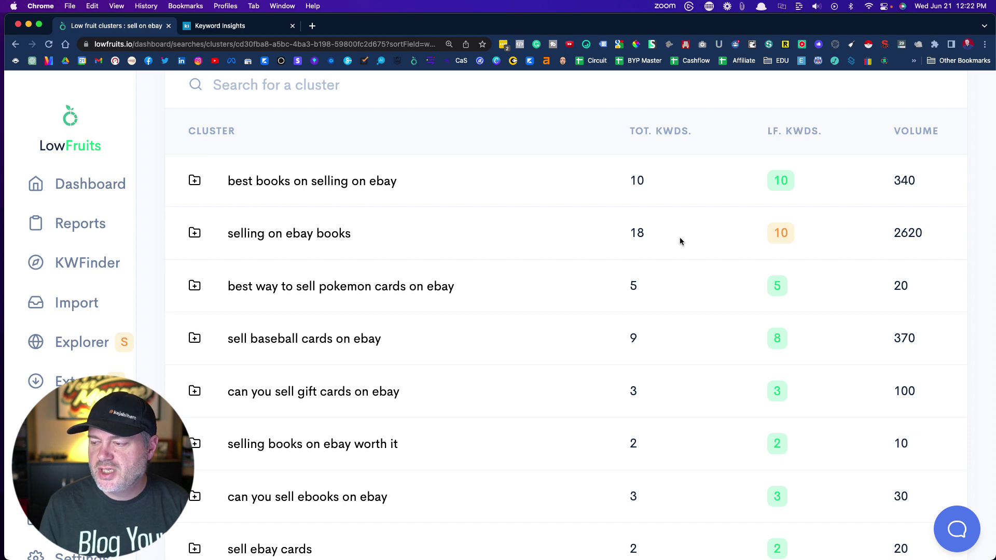
scroll(680, 241, down, 3)
scroll(680, 240, up, 2)
scroll(680, 241, up, 4)
scroll(680, 241, down, 3)
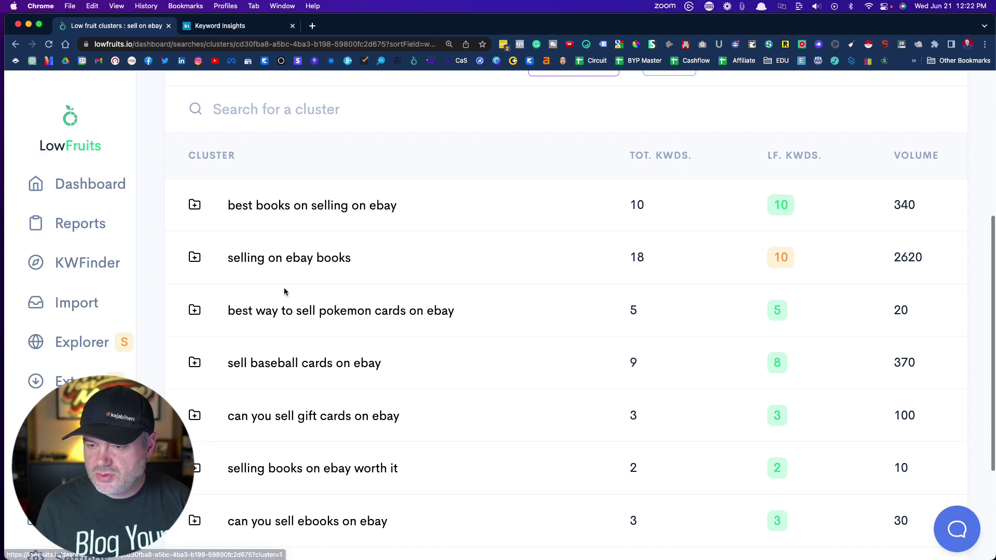
scroll(285, 291, down, 2)
scroll(285, 292, down, 1)
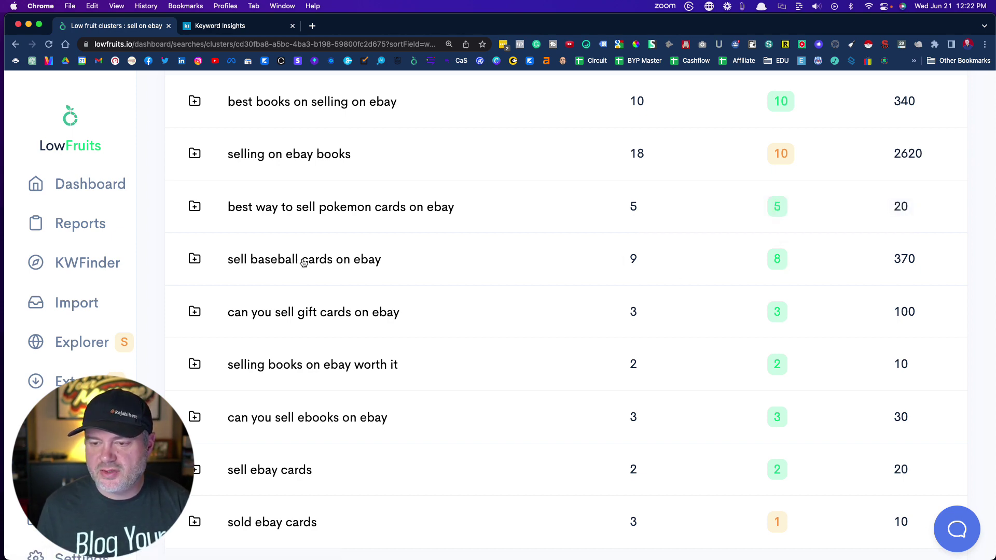
Open the "sell baseball cards on ebay" cluster and review its keywords, similarity percentages and weak spots.
click(304, 261)
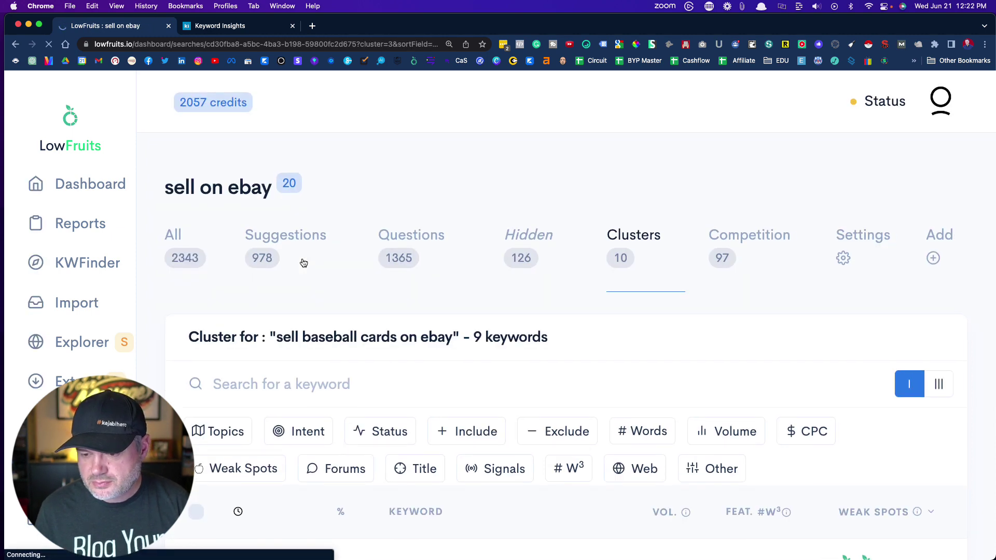
scroll(303, 263, down, 7)
scroll(303, 263, down, 2)
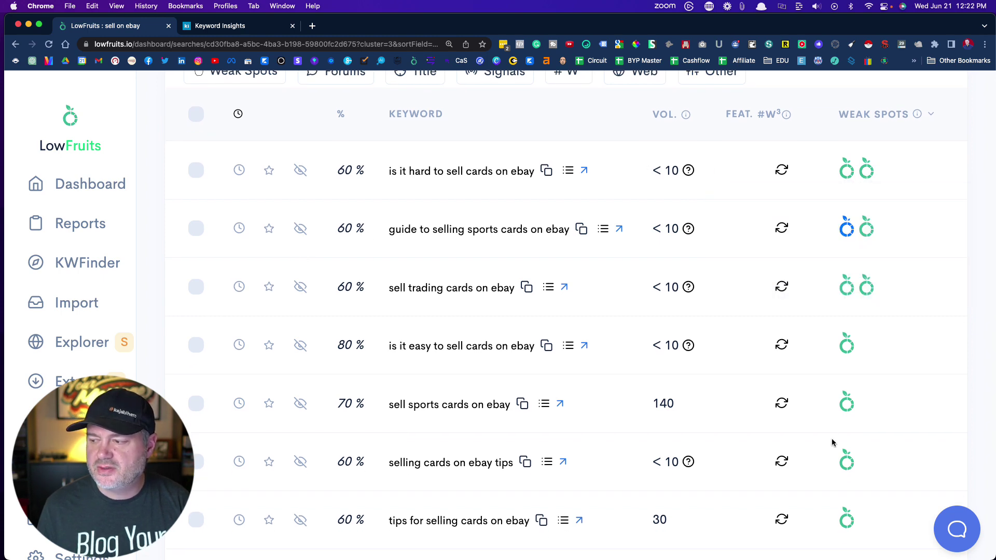
scroll(826, 429, down, 5)
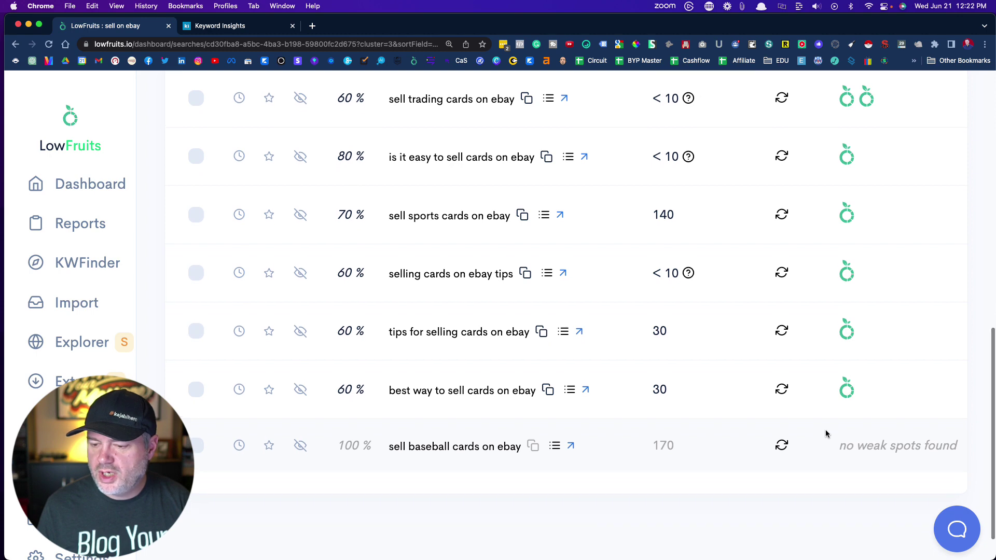
scroll(826, 434, up, 3)
scroll(826, 434, up, 1)
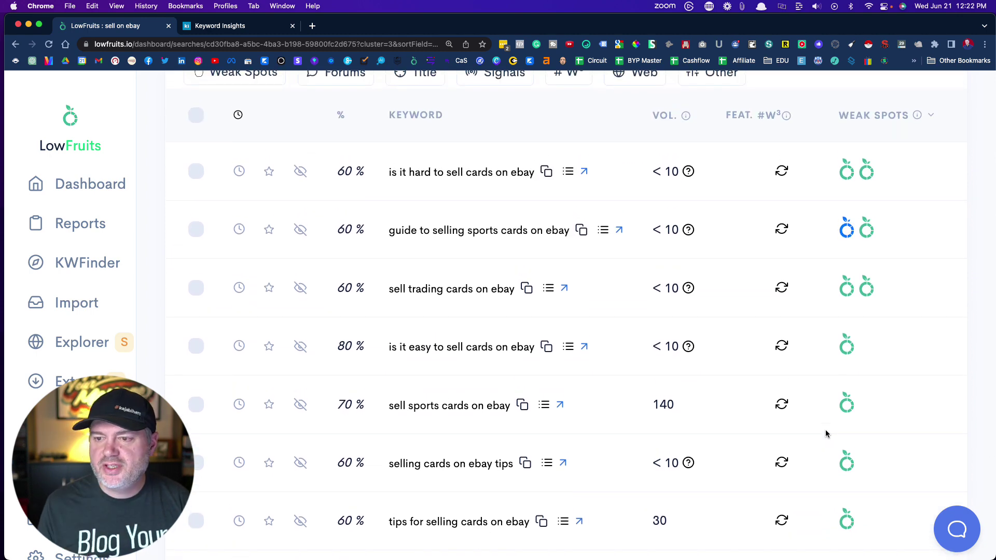
scroll(349, 216, up, 1)
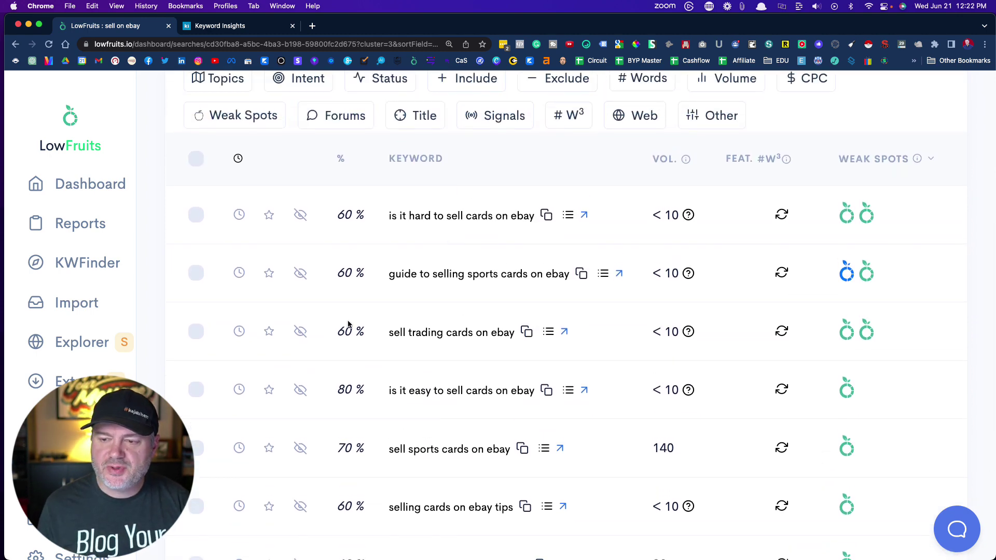
Sort the cluster's keywords by similarity percentage from highest to lowest.
click(341, 163)
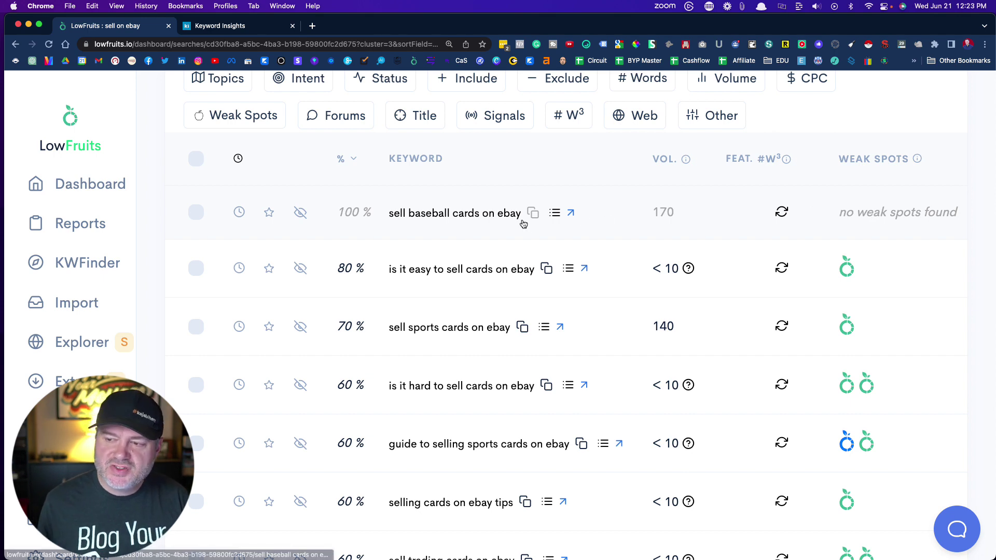
drag(521, 220, 353, 221)
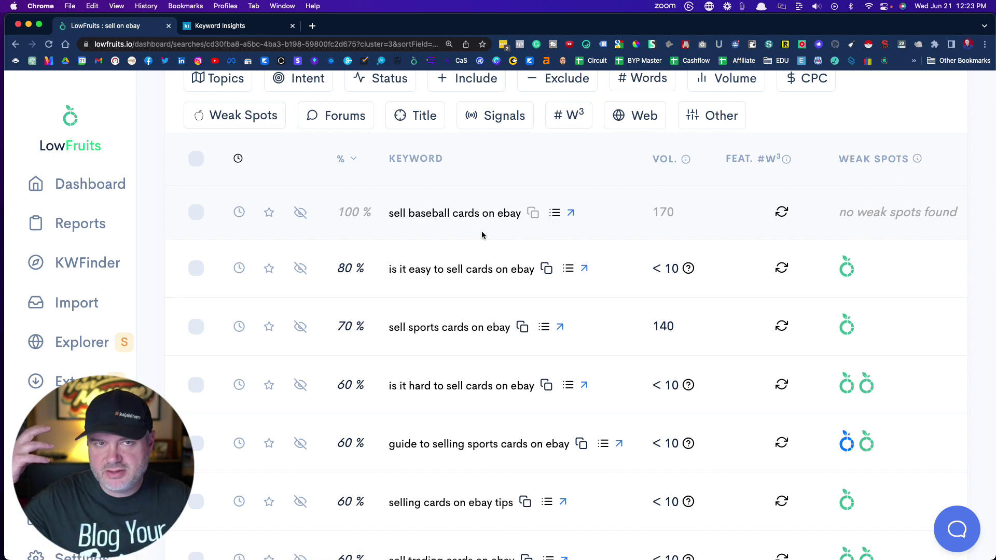
scroll(481, 235, down, 3)
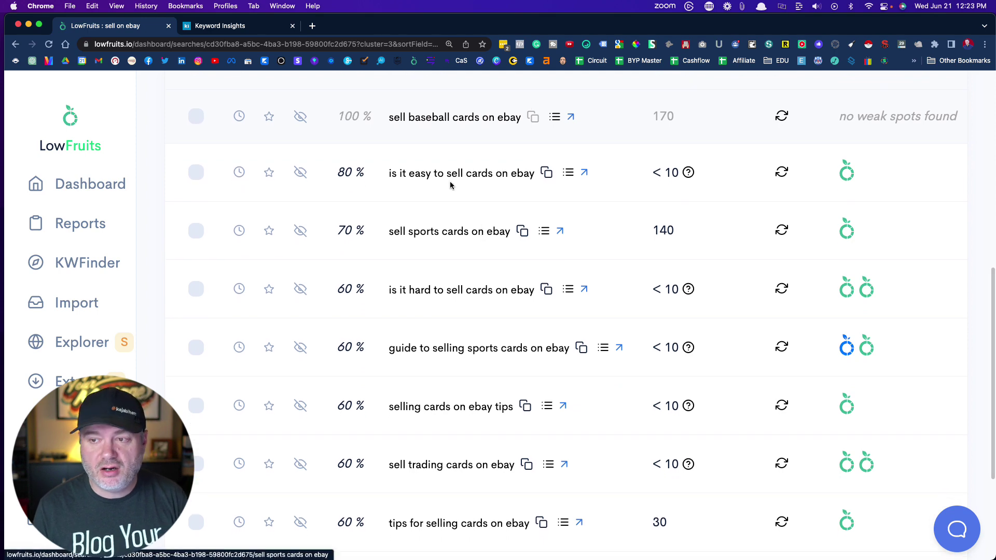
View the search results for the keyword "sell baseball cards on ebay" and copy that keyword to the clipboard.
click(556, 118)
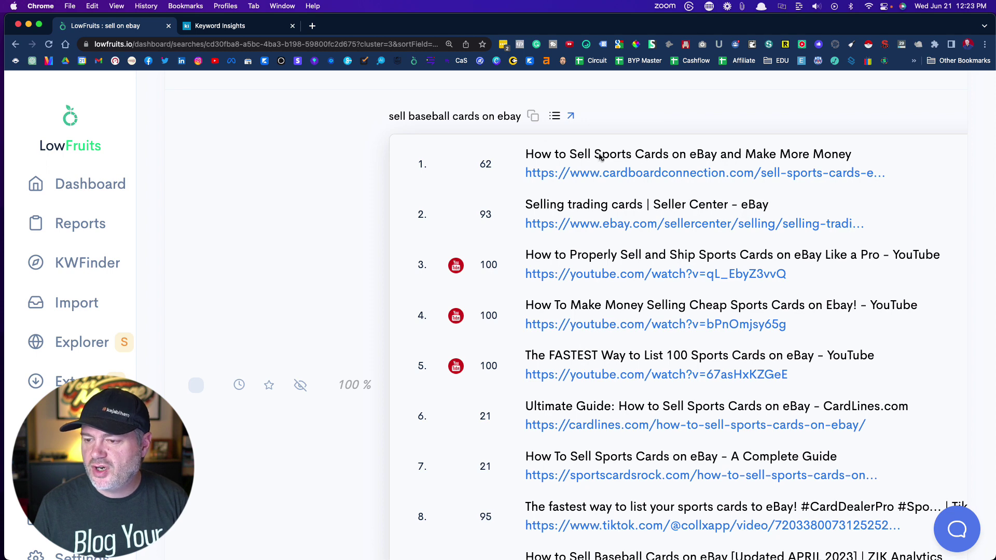
click(533, 117)
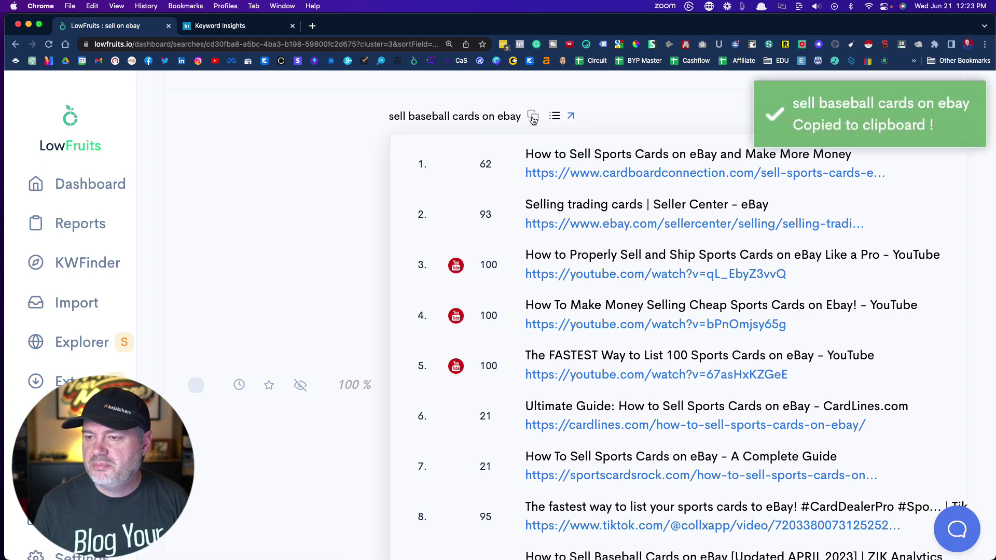
click(555, 116)
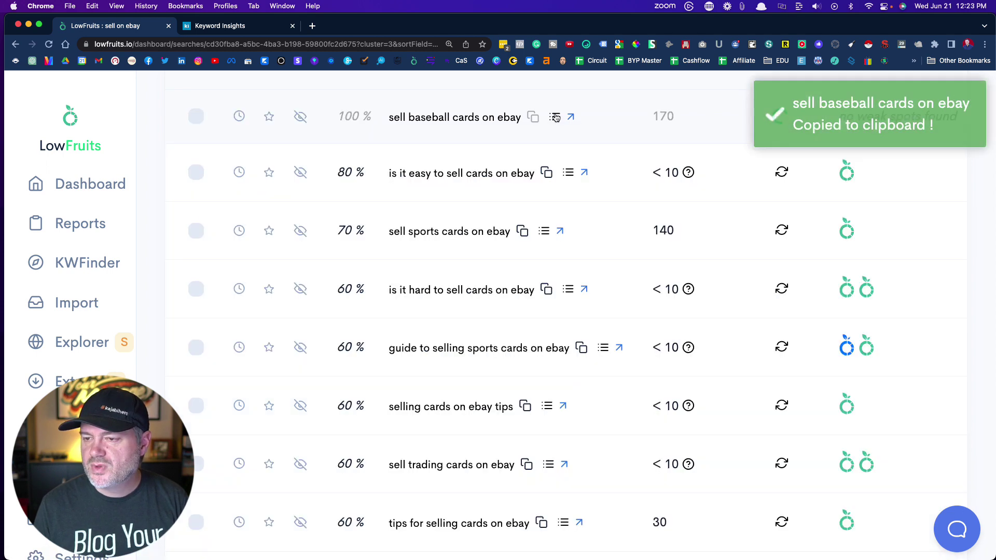
scroll(467, 162, up, 4)
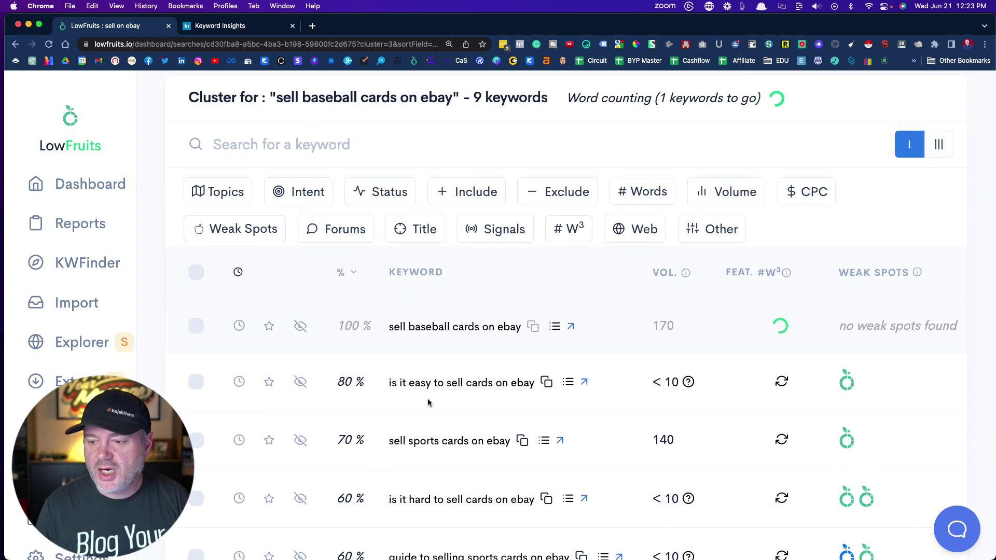
Examine the sorted baseball cards cluster, comparing each keyword's similarity percentage, volume, word count and weak spots with the main keyword.
scroll(435, 341, down, 3)
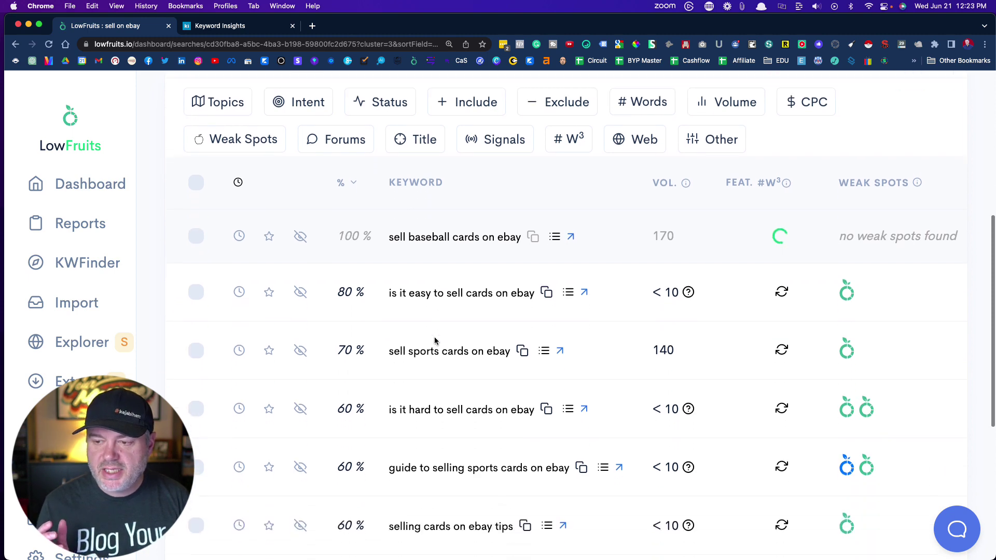
scroll(435, 340, down, 1)
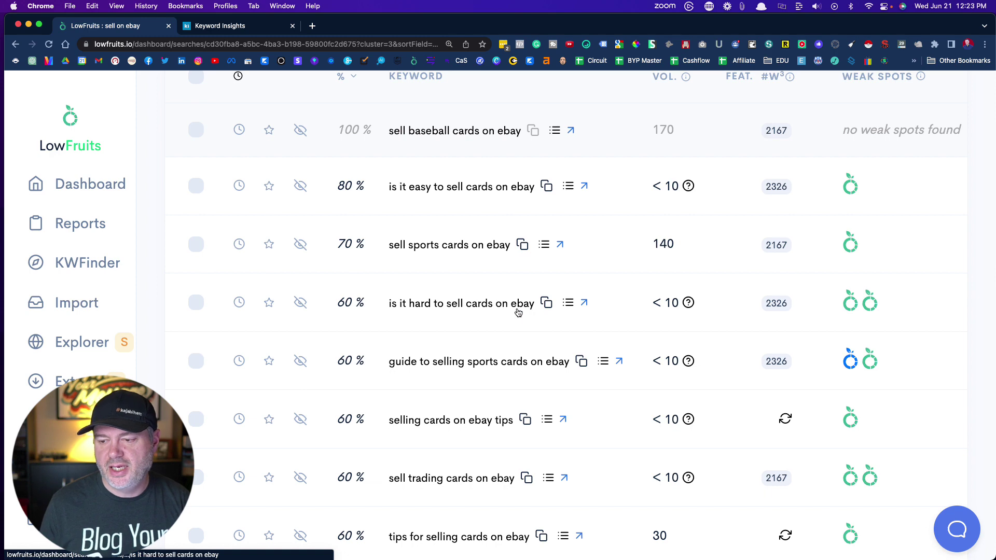
scroll(444, 327, down, 2)
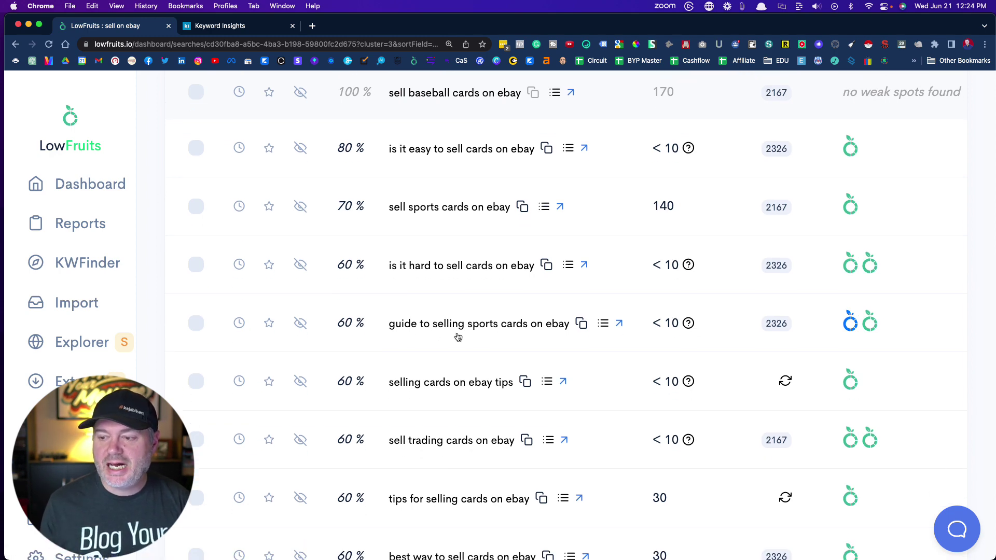
scroll(538, 336, down, 3)
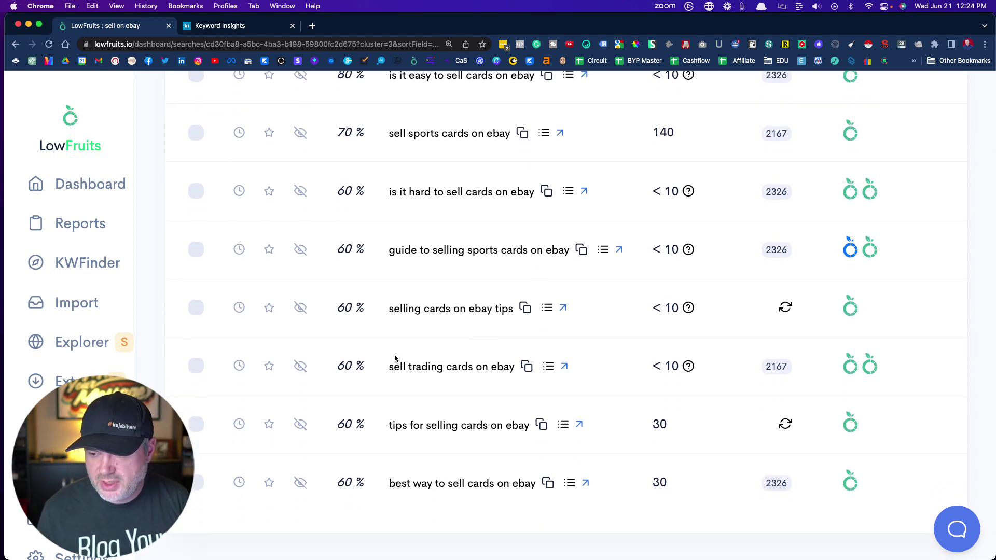
scroll(397, 363, up, 1)
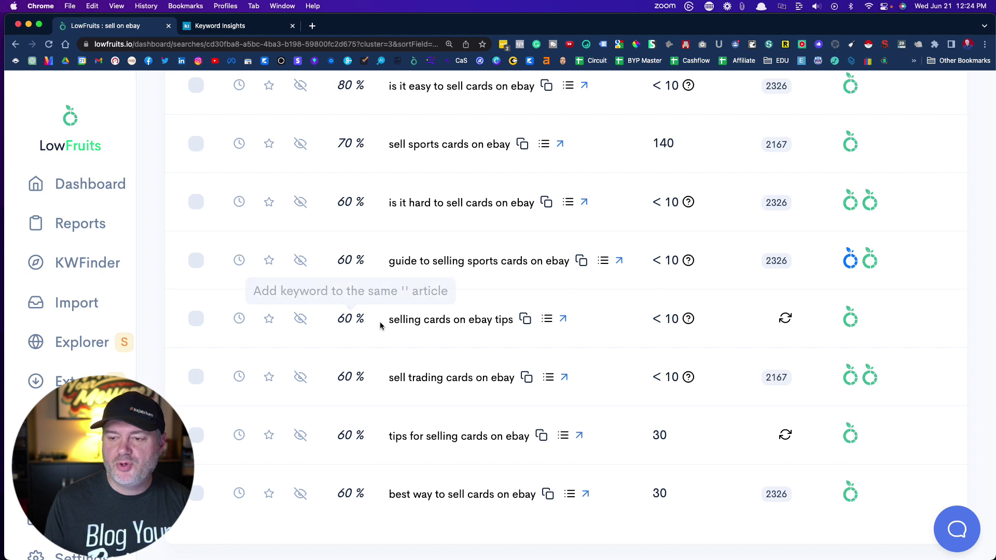
scroll(424, 328, up, 5)
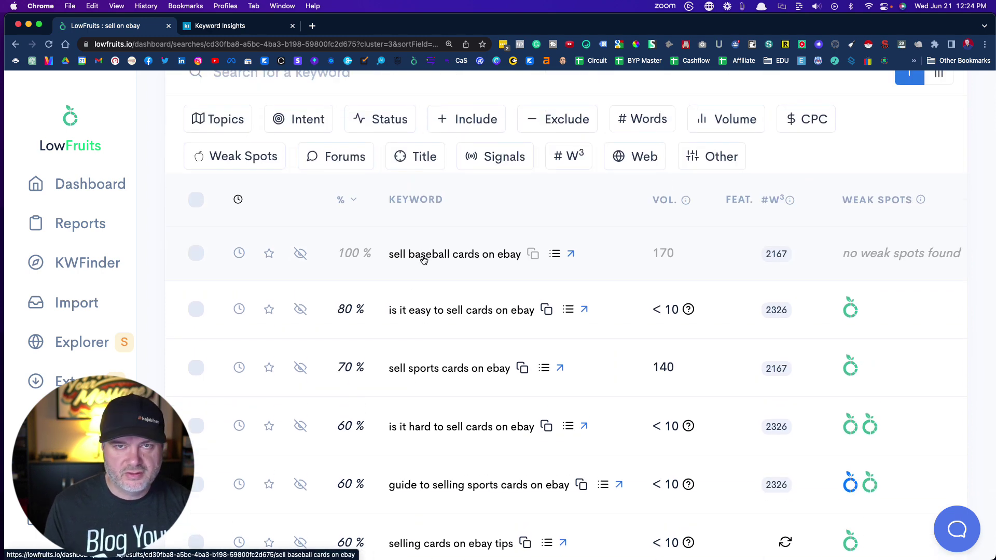
scroll(424, 260, down, 5)
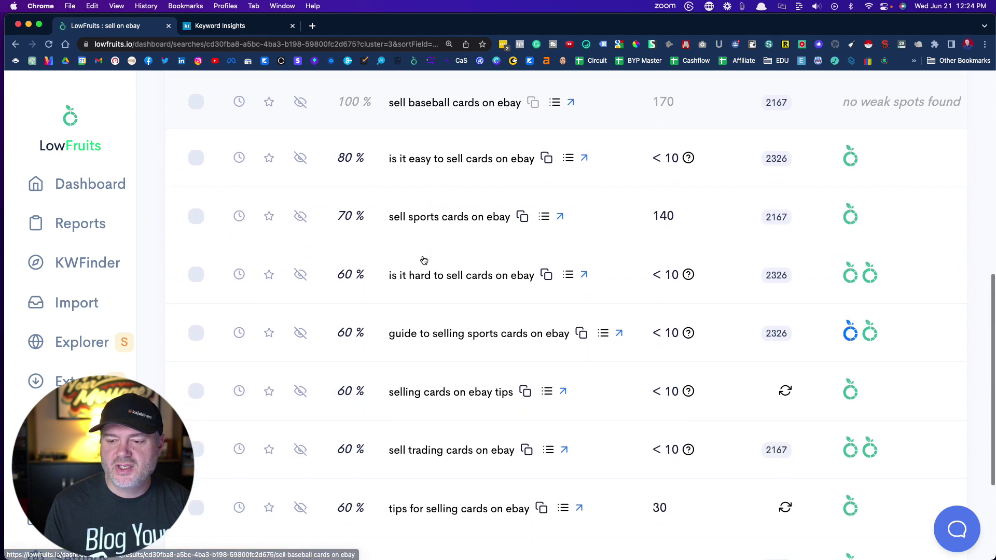
scroll(423, 259, up, 4)
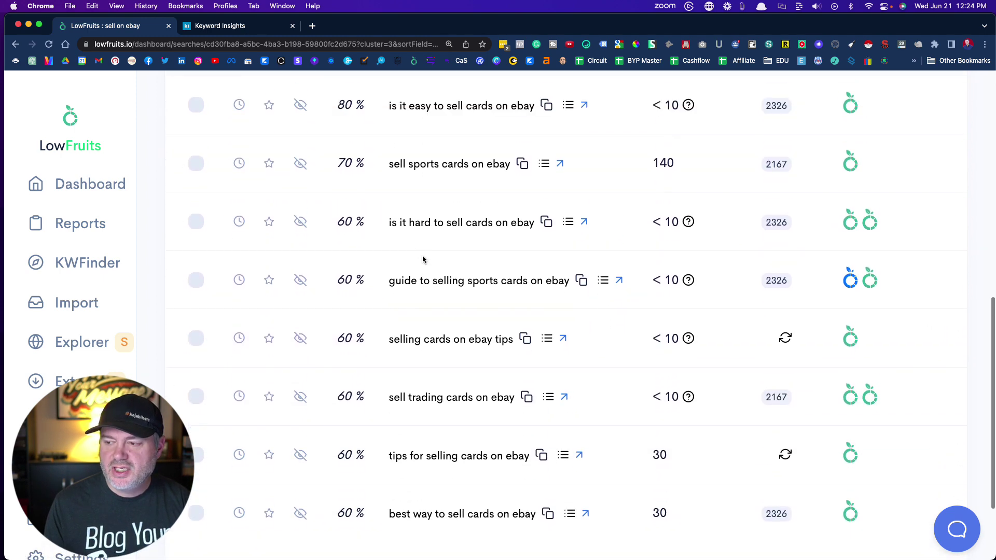
scroll(423, 259, up, 2)
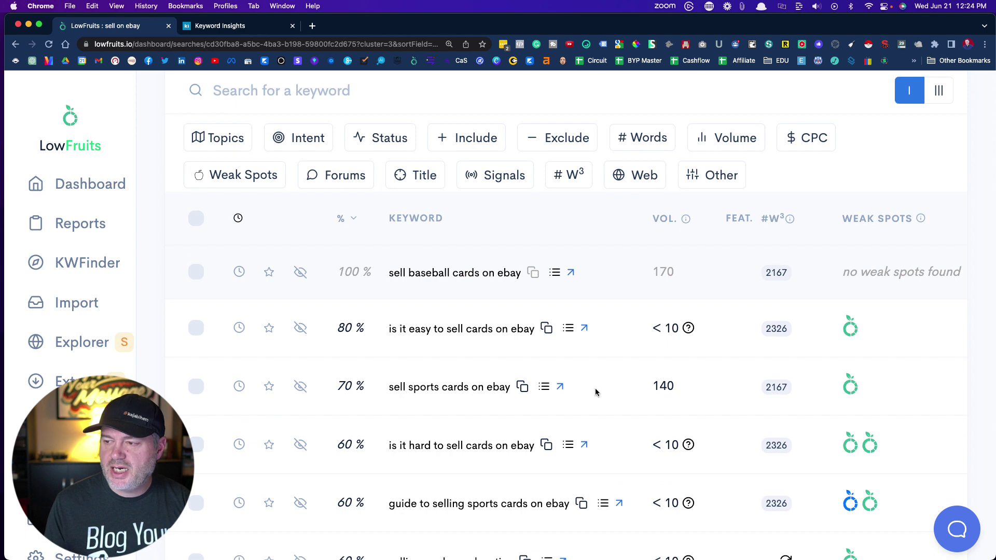
scroll(337, 245, up, 4)
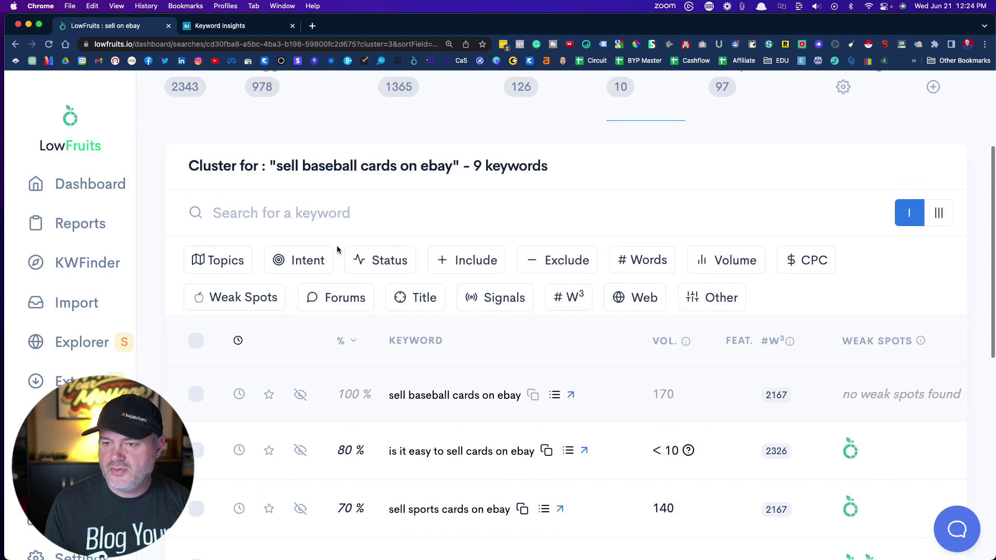
Return to the list of clusters and check the search volume of the "best books on selling on ebay" cluster.
click(627, 105)
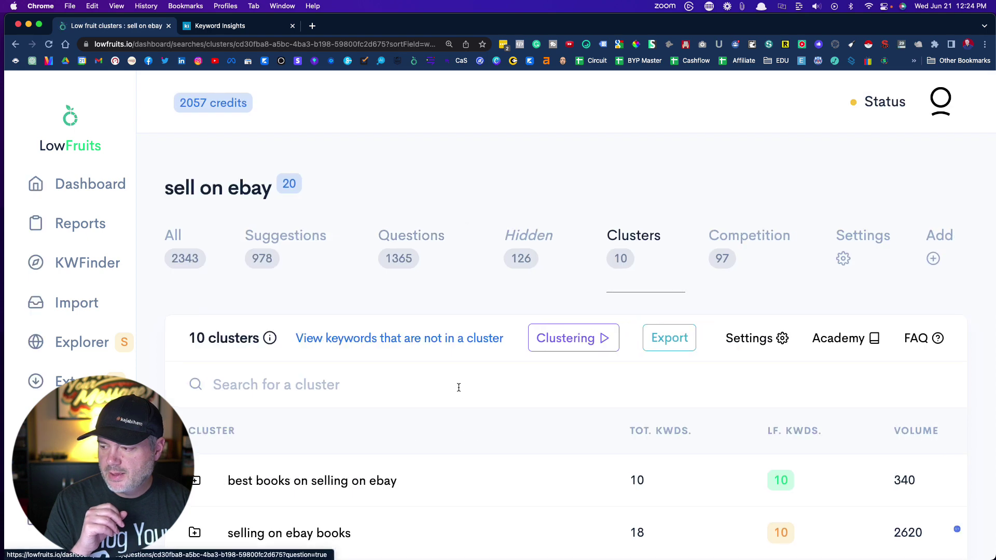
scroll(458, 387, down, 3)
drag(920, 323, 885, 325)
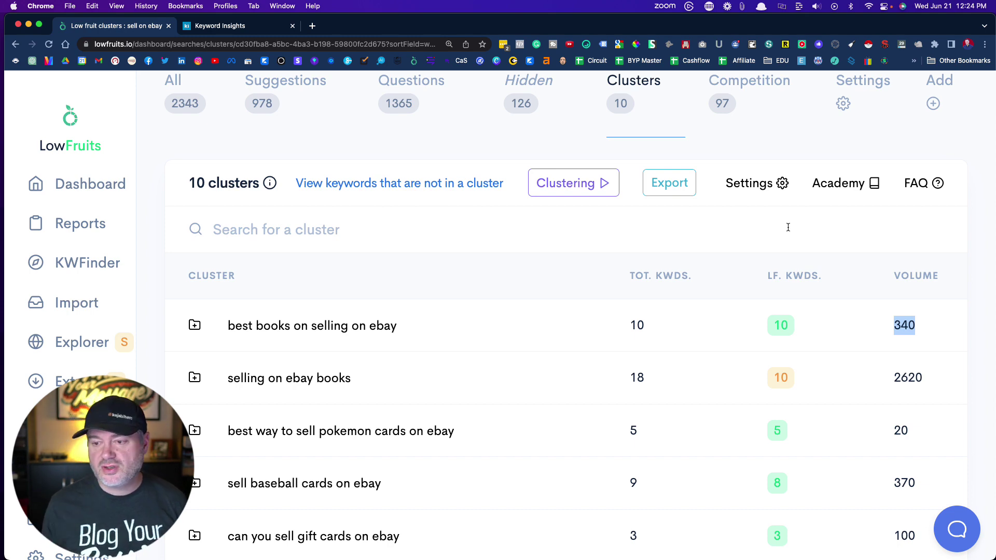
Open the "best books on selling on ebay" cluster and review its keywords, similarity percentages, volumes and weak spots.
click(349, 329)
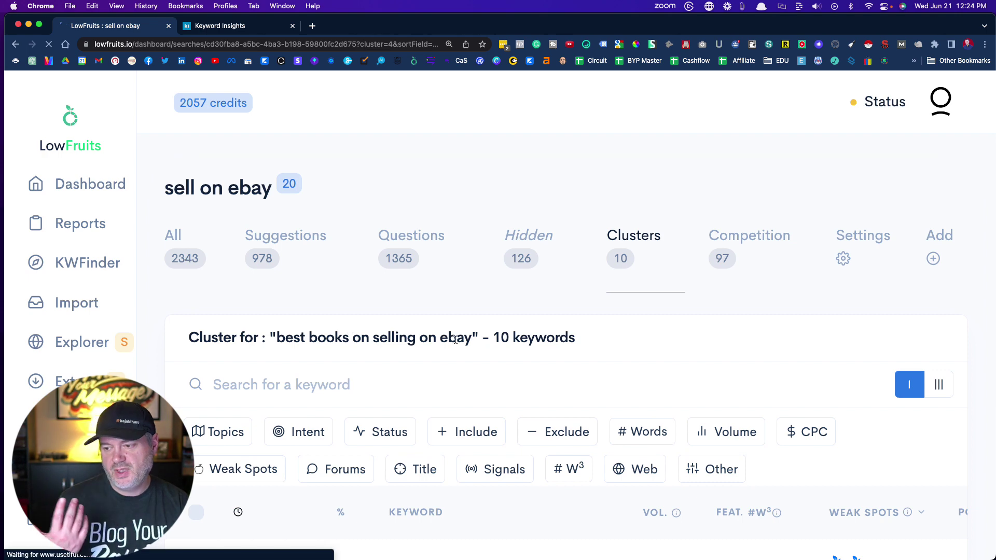
scroll(456, 345, down, 6)
scroll(456, 345, down, 1)
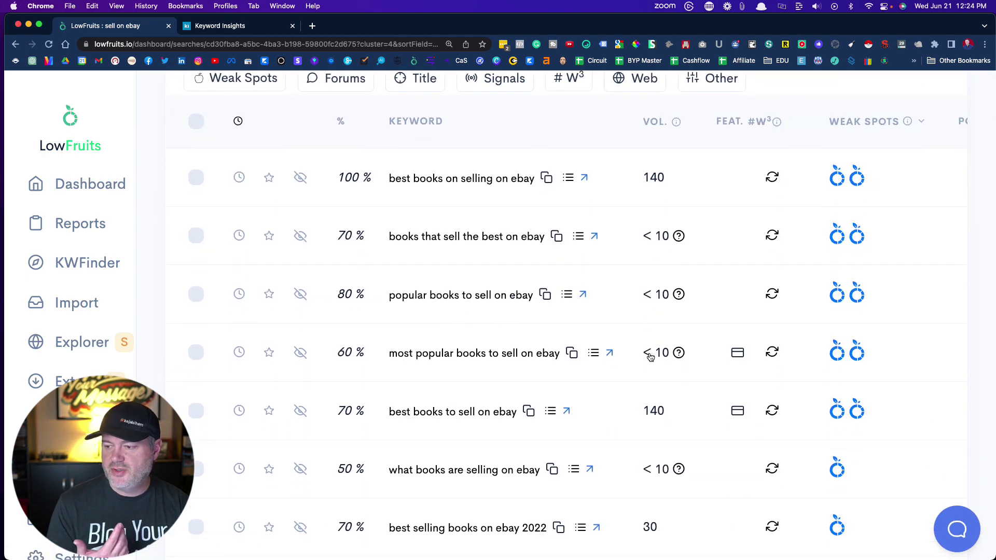
scroll(653, 410, down, 4)
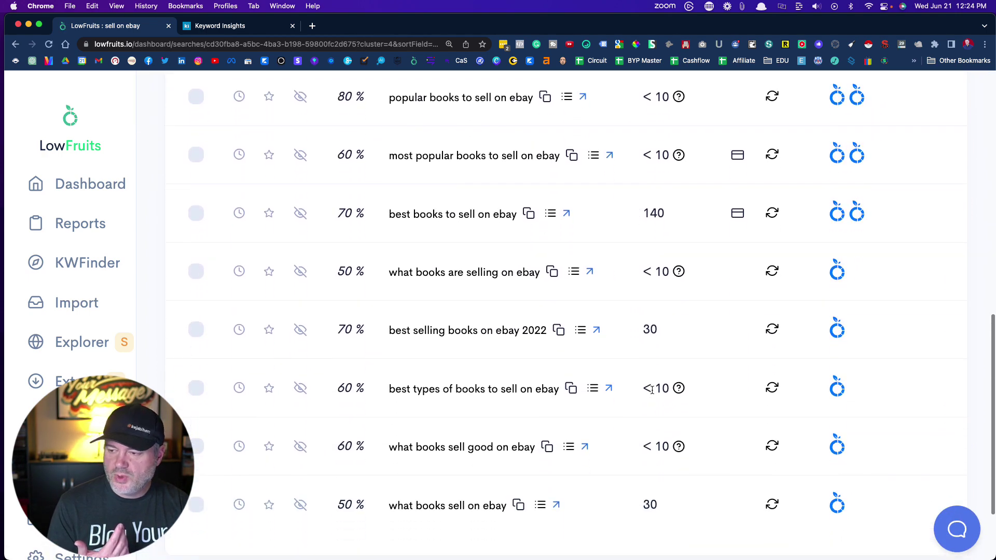
scroll(651, 327, down, 2)
scroll(644, 389, up, 3)
scroll(645, 390, down, 2)
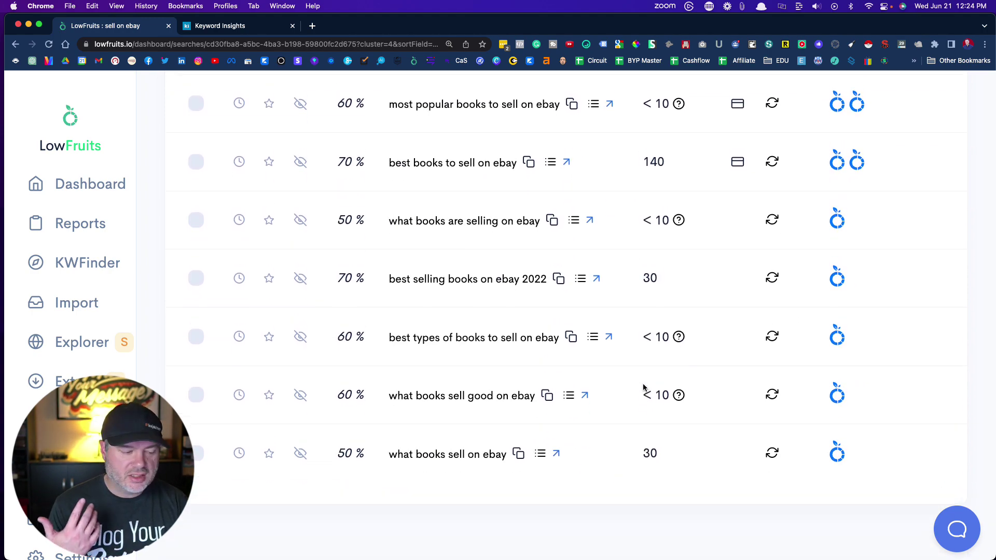